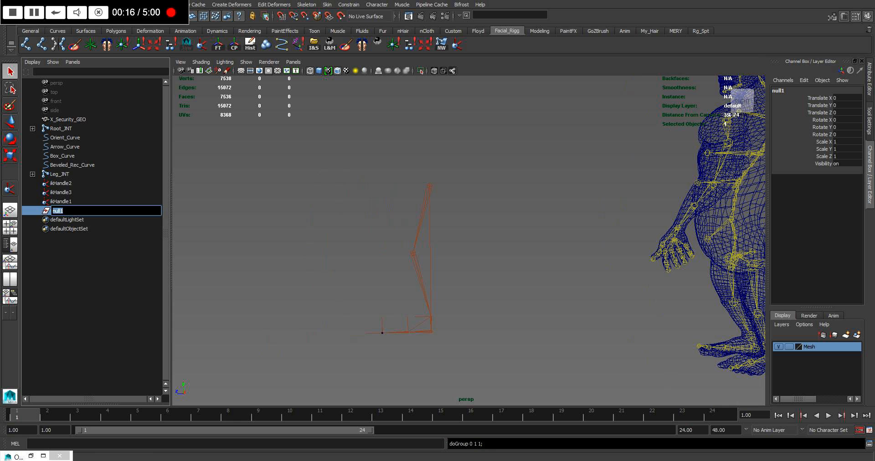
Step: Rename the new empty group null1 as Ankle_GRP
{"action": "scroll", "coordinate": [468, 240], "scroll_direction": "up", "scroll_amount": 4}
{"action": "middle_click_drag", "start_coordinate": [411, 274], "coordinate": [467, 203], "text": "alt"}
{"action": "double_click", "coordinate": [56, 210]}
{"action": "type", "text": "A"}
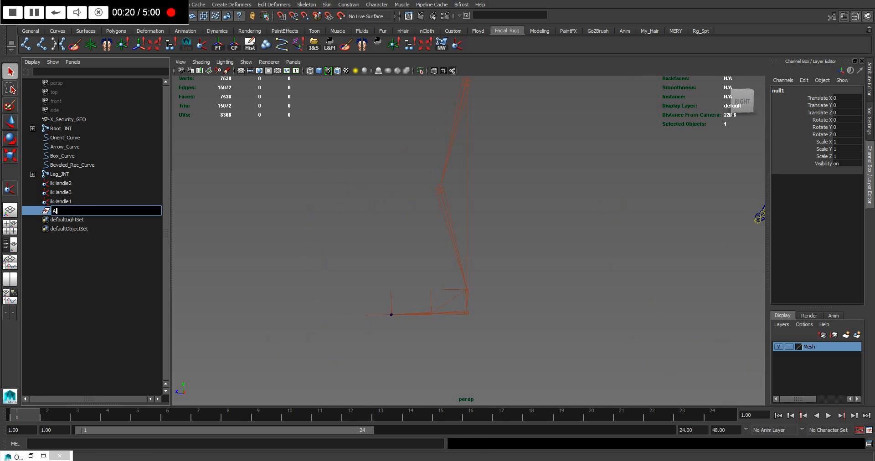
{"action": "type", "text": "nkle Gl"}
{"action": "type", "text": "RP"}
{"action": "key", "text": "Return"}
{"action": "scroll", "coordinate": [468, 232], "scroll_direction": "up", "scroll_amount": 3}
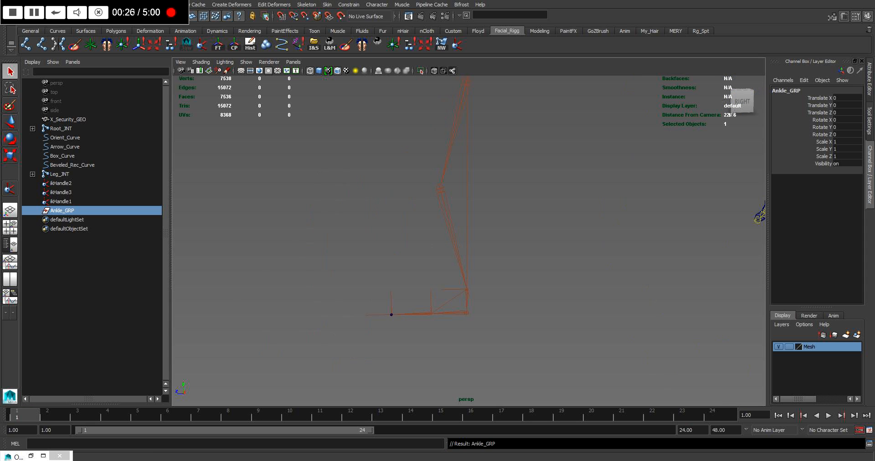
Step: Snap Ankle_GRP onto the ankle joint and freeze its transformations
{"action": "key", "text": "w"}
{"action": "key", "text": "d"}
{"action": "middle_click", "coordinate": [466, 298]}
{"action": "scroll", "coordinate": [466, 297], "scroll_direction": "up", "scroll_amount": 5}
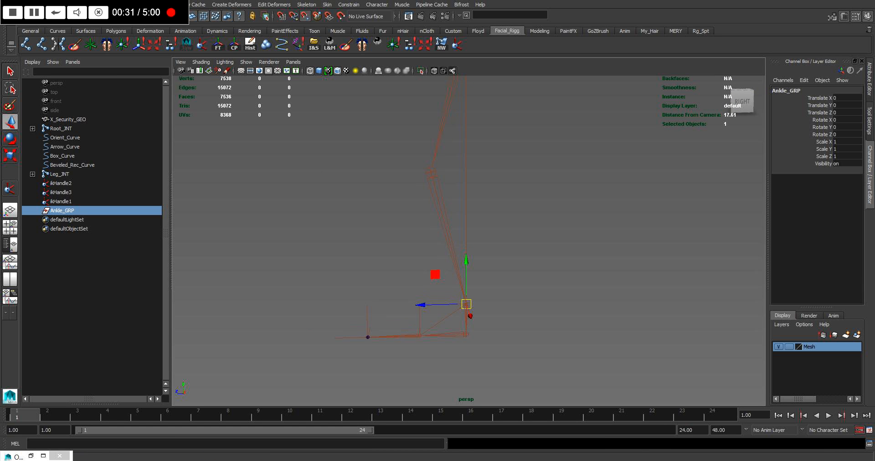
{"action": "middle_click_drag", "start_coordinate": [467, 297], "coordinate": [481, 265], "text": "alt"}
{"action": "left_click", "coordinate": [218, 44]}
{"action": "scroll", "coordinate": [469, 232], "scroll_direction": "up", "scroll_amount": 2}
{"action": "key", "text": "q"}
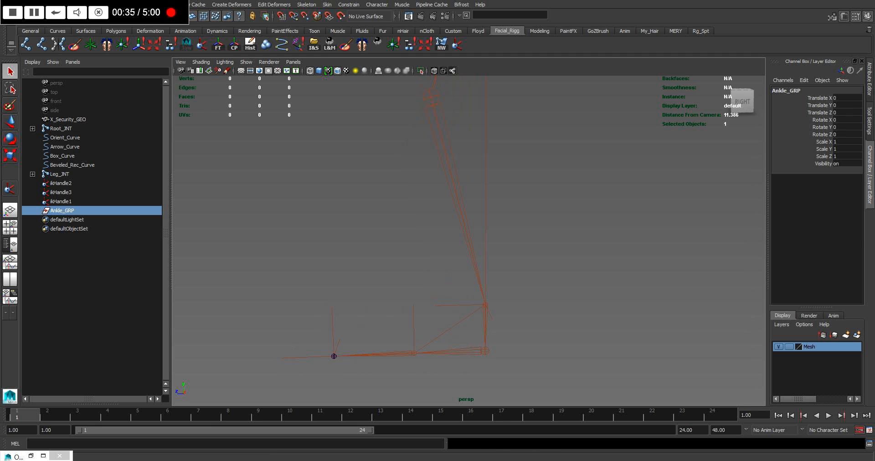
Step: Parent ikHandle1 under Ankle_GRP
{"action": "left_click", "coordinate": [60, 201]}
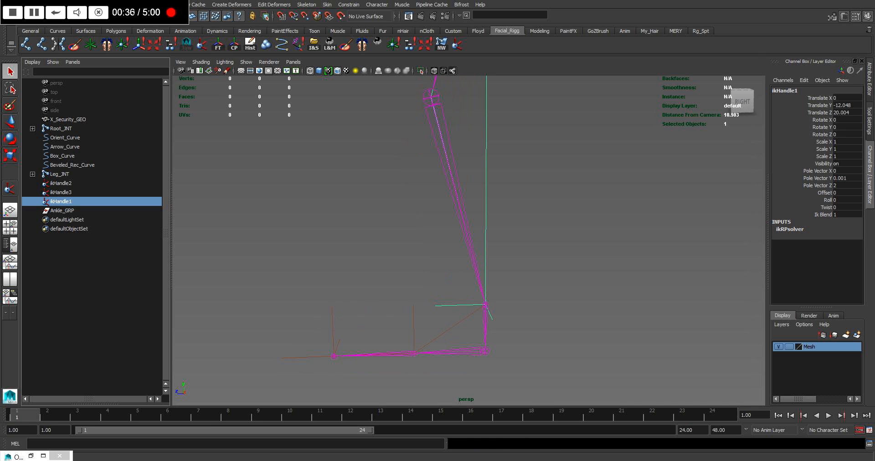
{"action": "left_click", "coordinate": [62, 211], "text": "ctrl"}
{"action": "key", "text": "p"}
Step: Test the leg by moving Ankle_GRP up and forward, and undo the move
{"action": "left_click", "coordinate": [61, 202]}
{"action": "key", "text": "w"}
{"action": "left_click_drag", "start_coordinate": [486, 304], "coordinate": [406, 178]}
{"action": "key", "text": "ctrl+z"}
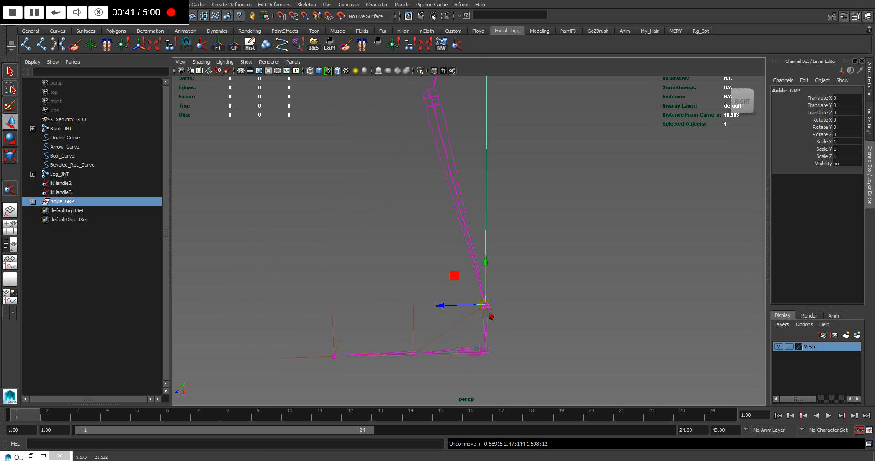
Step: Create an empty group with nothing selected and name it Foot_mid_GRP
{"action": "left_click", "coordinate": [406, 179]}
{"action": "key", "text": "ctrl+g"}
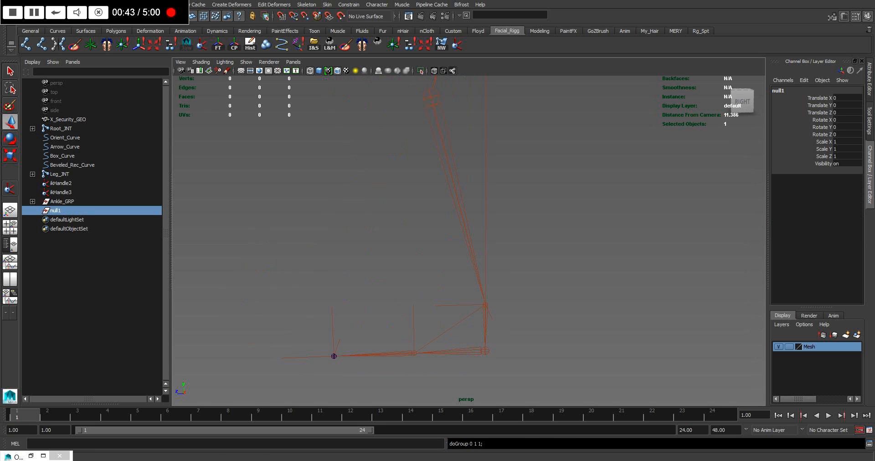
{"action": "double_click", "coordinate": [56, 210]}
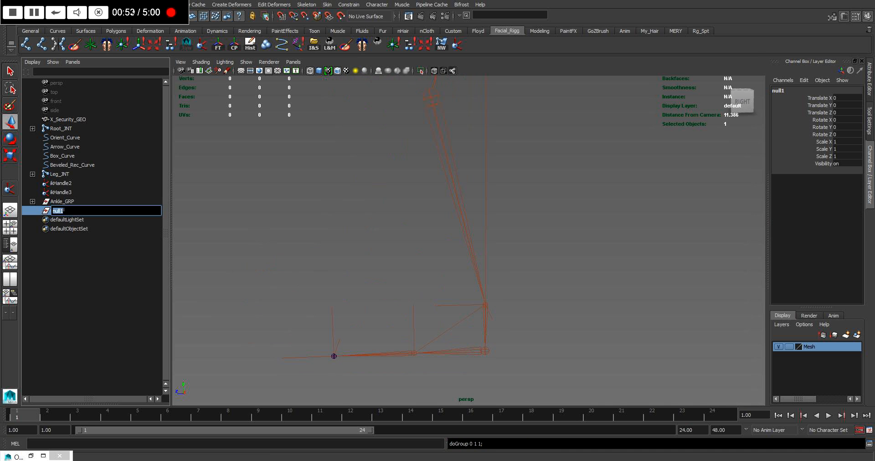
{"action": "type", "text": "Foot_ mi"}
{"action": "type", "text": "GRP"}
{"action": "key", "text": "Return"}
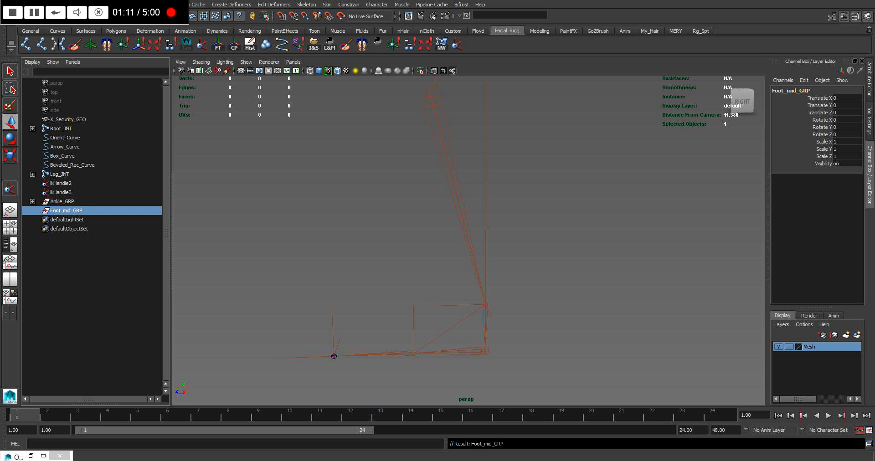
Step: Snap Foot_mid_GRP onto the mid-foot joint and freeze its transformations
{"action": "key", "text": "v"}
{"action": "middle_click", "coordinate": [414, 353]}
{"action": "left_click_drag", "start_coordinate": [414, 353], "coordinate": [414, 360], "text": "alt"}
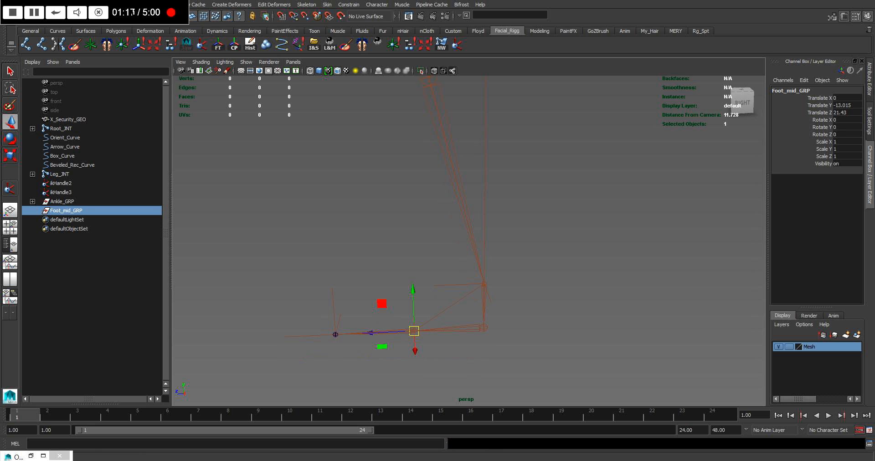
{"action": "left_click", "coordinate": [218, 44]}
{"action": "right_click_drag", "start_coordinate": [346, 228], "coordinate": [342, 227], "text": "alt"}
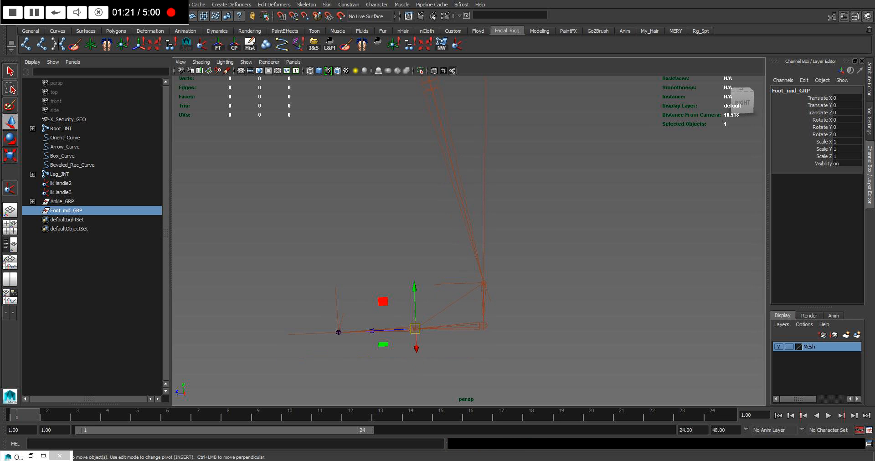
Step: Parent ikHandle2 under Foot_mid_GRP
{"action": "left_click", "coordinate": [60, 192]}
{"action": "left_click", "coordinate": [60, 183]}
{"action": "left_click", "coordinate": [66, 211], "text": "ctrl"}
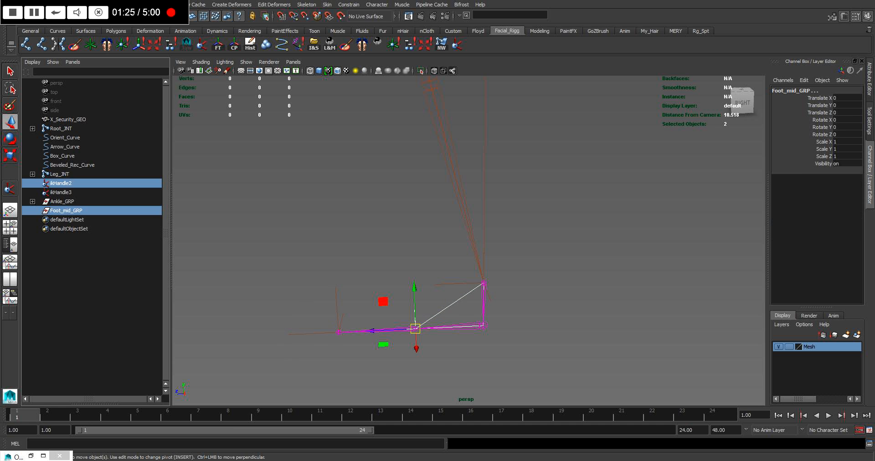
{"action": "key", "text": "p"}
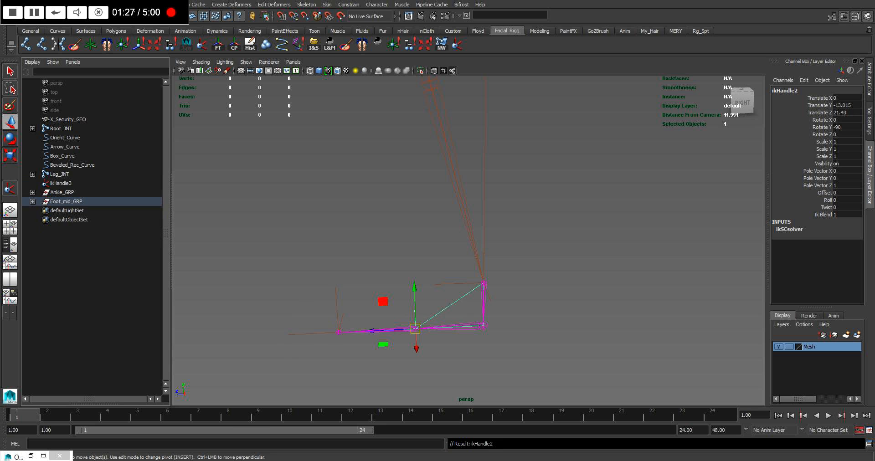
Step: Test the mid-foot setup by moving Ankle_GRP slightly, and undo the move
{"action": "left_click", "coordinate": [360, 228]}
{"action": "left_click", "coordinate": [62, 192]}
{"action": "left_click_drag", "start_coordinate": [483, 283], "coordinate": [495, 298]}
{"action": "key", "text": "ctrl+z"}
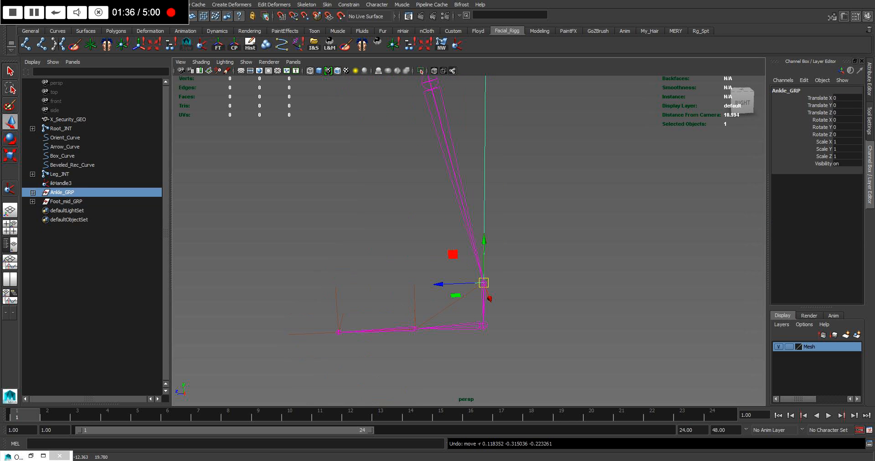
Step: Create another empty group with nothing selected and name it Foot_Tip_GRP
{"action": "left_click", "coordinate": [543, 264]}
{"action": "key", "text": "ctrl+g"}
{"action": "double_click", "coordinate": [62, 210]}
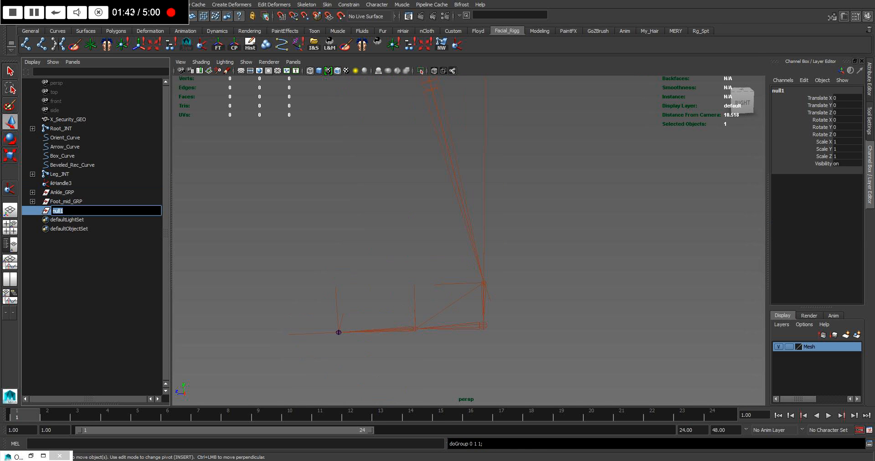
{"action": "type", "text": "Foot Tip GRp"}
{"action": "key", "text": "Caps_Lock"}
{"action": "key", "text": "BackSpace"}
{"action": "type", "text": "P"}
{"action": "key", "text": "Return"}
Step: Snap Foot_Tip_GRP onto the toe-tip joint and freeze its transformations
{"action": "key", "text": "w"}
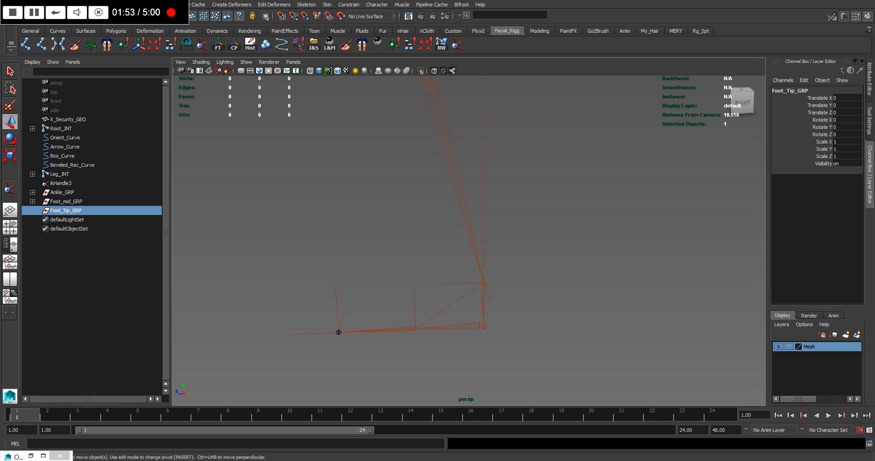
{"action": "key", "text": "v"}
{"action": "middle_click", "coordinate": [339, 332]}
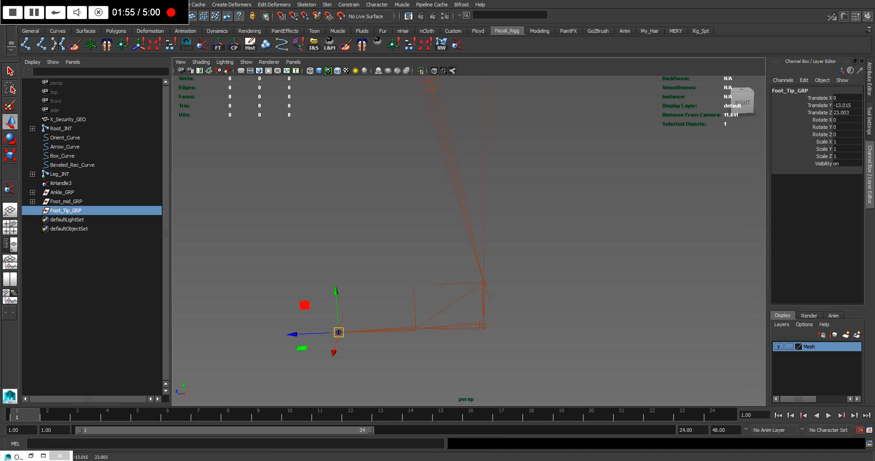
{"action": "key", "text": "Insert"}
{"action": "key", "text": "Insert"}
{"action": "left_click", "coordinate": [218, 44]}
Step: Snap the pivot of Foot_Tip_GRP from the toe tip to the mid-foot joint
{"action": "key", "text": "Insert"}
{"action": "key", "text": "v"}
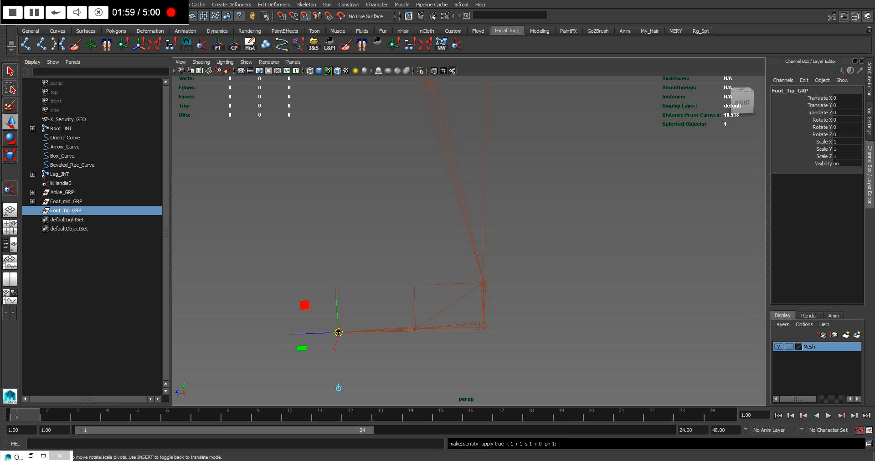
{"action": "left_click_drag", "start_coordinate": [338, 333], "coordinate": [415, 328]}
{"action": "key", "text": "Insert"}
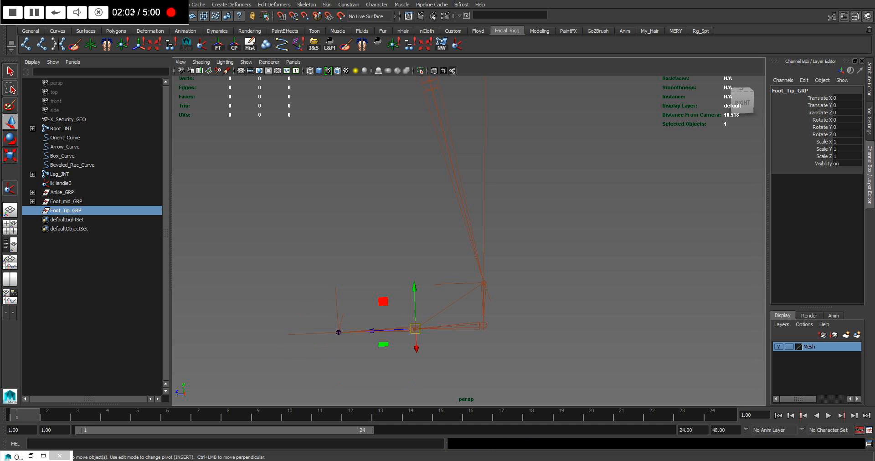
{"action": "mouse_move", "coordinate": [414, 296]}
{"action": "left_mouse_down", "text": "alt"}
{"action": "mouse_move", "coordinate": [410, 320]}
{"action": "mouse_move", "coordinate": [419, 288]}
{"action": "left_mouse_up", "text": "alt"}
{"action": "middle_click_drag", "start_coordinate": [419, 287], "coordinate": [414, 257], "text": "alt"}
{"action": "right_click_drag", "start_coordinate": [415, 257], "coordinate": [427, 258], "text": "alt"}
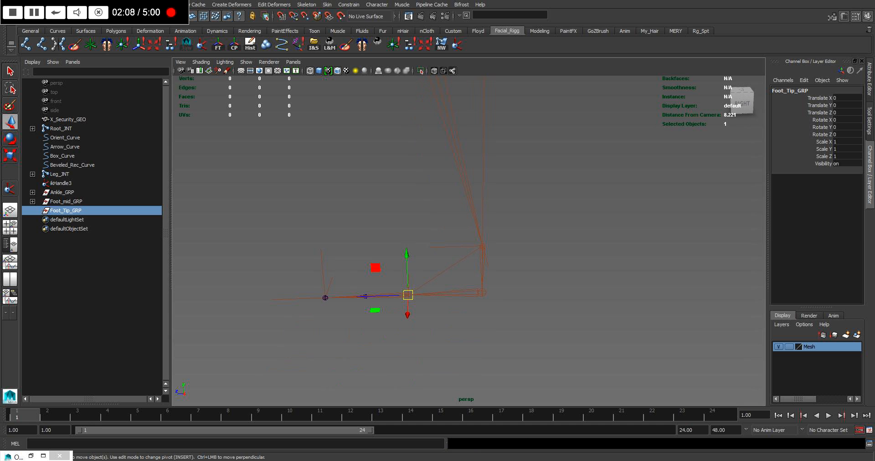
Step: Parent ikHandle3 under Foot_Tip_GRP
{"action": "left_click", "coordinate": [60, 183]}
{"action": "left_click", "coordinate": [66, 211], "text": "ctrl"}
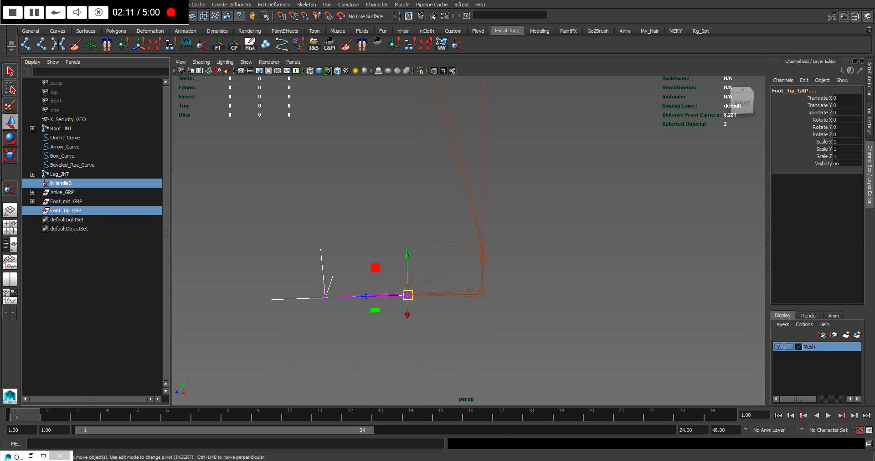
{"action": "key", "text": "p"}
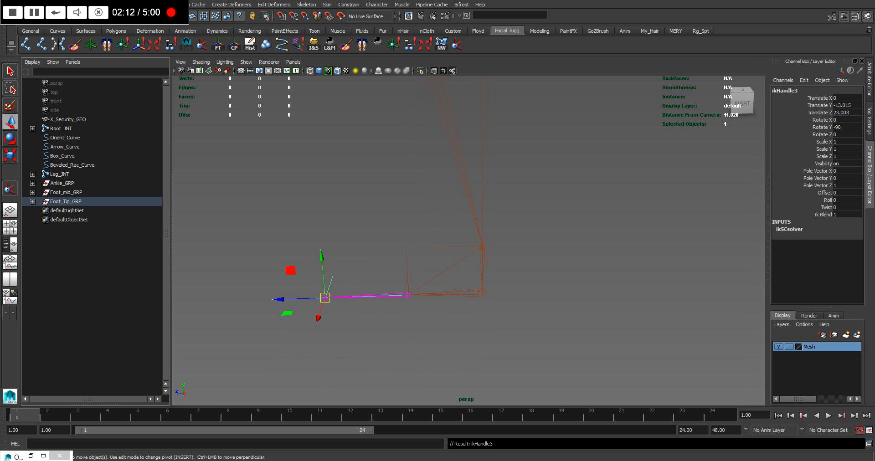
Step: Test the leg and foot by moving Ankle_GRP in different directions, undoing each move
{"action": "left_click", "coordinate": [62, 183]}
{"action": "left_click_drag", "start_coordinate": [482, 246], "coordinate": [255, 153]}
{"action": "key", "text": "ctrl+z"}
{"action": "key", "text": "ctrl+z"}
{"action": "left_click_drag", "start_coordinate": [483, 246], "coordinate": [391, 233]}
{"action": "key", "text": "ctrl+z"}
Step: Test the toe by rotating Foot_Tip_GRP around the mid-foot joint, and undo the rotations
{"action": "left_click", "coordinate": [65, 201]}
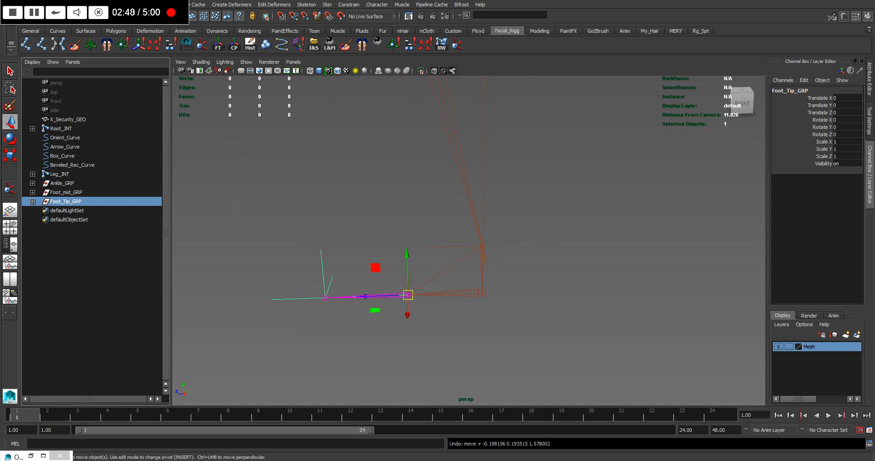
{"action": "key", "text": "e"}
{"action": "left_click_drag", "start_coordinate": [417, 258], "coordinate": [441, 271]}
{"action": "key", "text": "ctrl+z"}
{"action": "key", "text": "ctrl+z"}
{"action": "key", "text": "ctrl+z"}
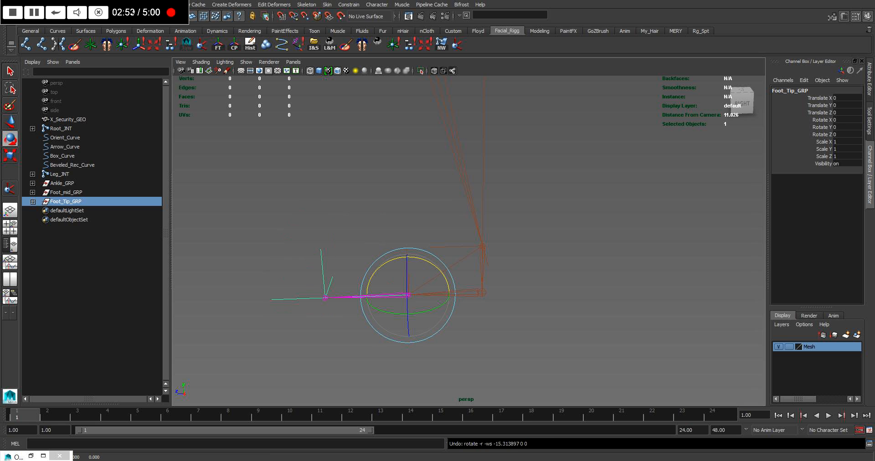
Step: Group Ankle_GRP, Foot_mid_GRP and Foot_Tip_GRP together and name the parent group Foot_GRP
{"action": "key", "text": "q"}
{"action": "left_click", "coordinate": [62, 183], "text": "shift"}
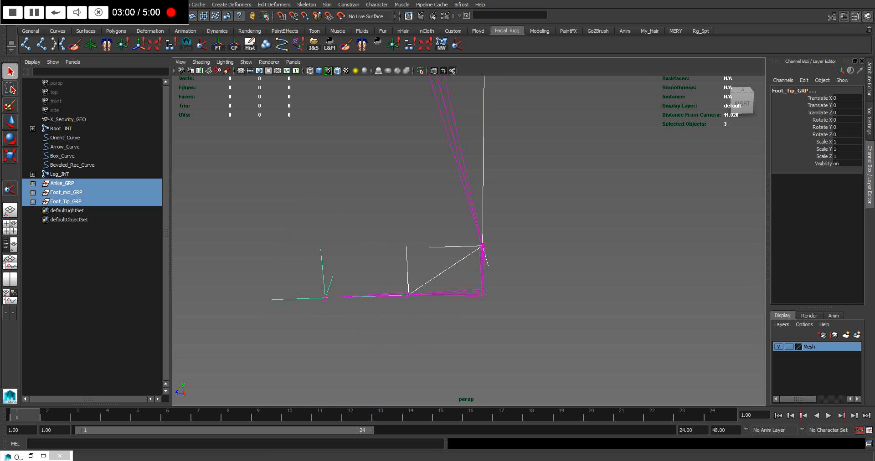
{"action": "key", "text": "ctrl+g"}
{"action": "double_click", "coordinate": [58, 183]}
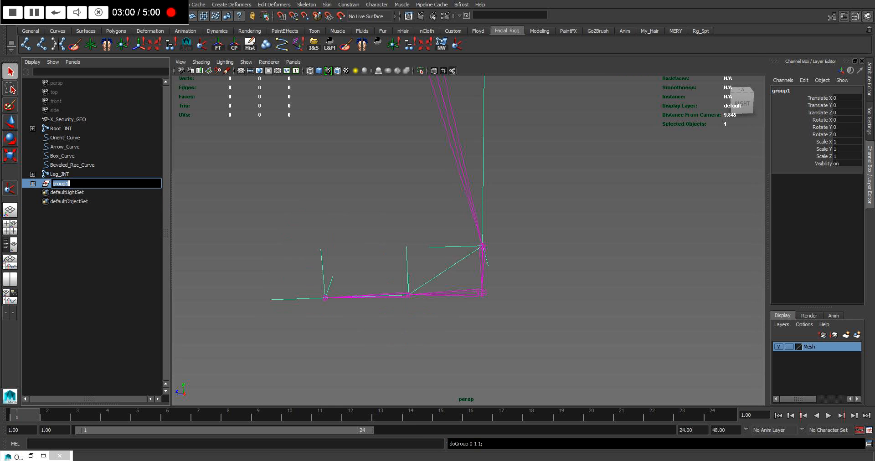
{"action": "type", "text": "Fee"}
{"action": "key", "text": "BackSpace"}
{"action": "key", "text": "BackSpace"}
{"action": "type", "text": "oot"}
{"action": "type", "text": " F"}
{"action": "type", "text": "_GRP"}
{"action": "key", "text": "Return"}
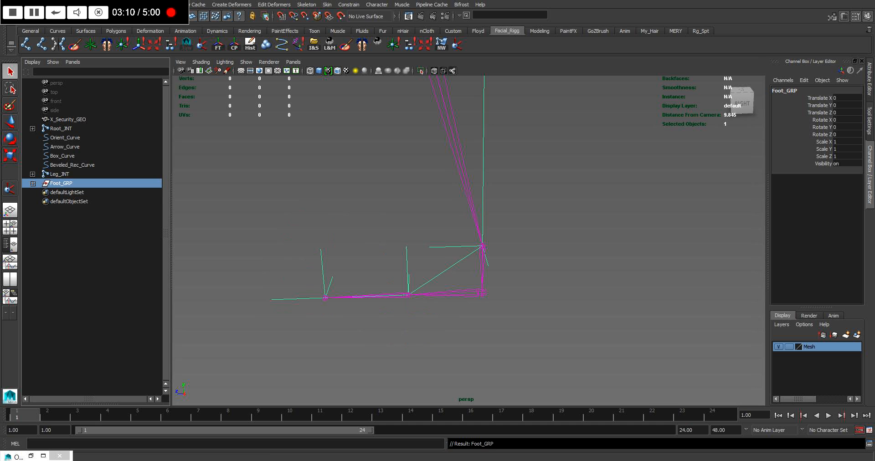
{"action": "scroll", "coordinate": [469, 237], "scroll_direction": "down", "scroll_amount": 1}
{"action": "key", "text": "w"}
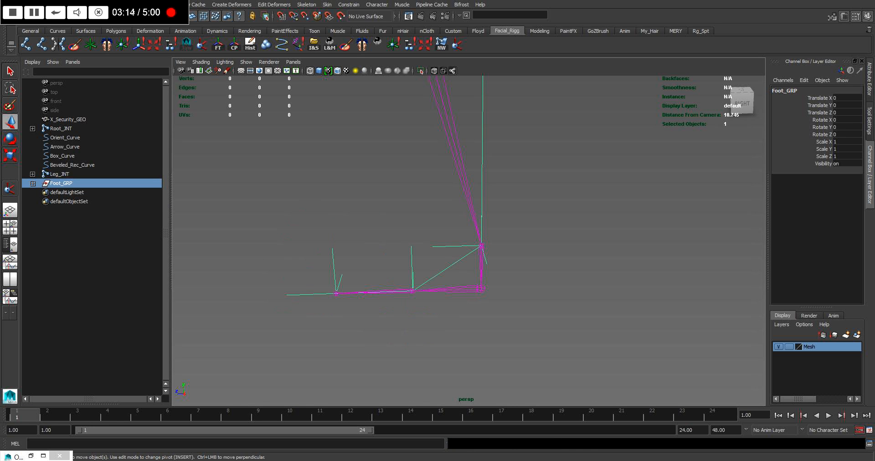
{"action": "middle_click_drag", "start_coordinate": [482, 246], "coordinate": [550, 280]}
{"action": "key", "text": "ctrl+z"}
{"action": "key", "text": "Insert"}
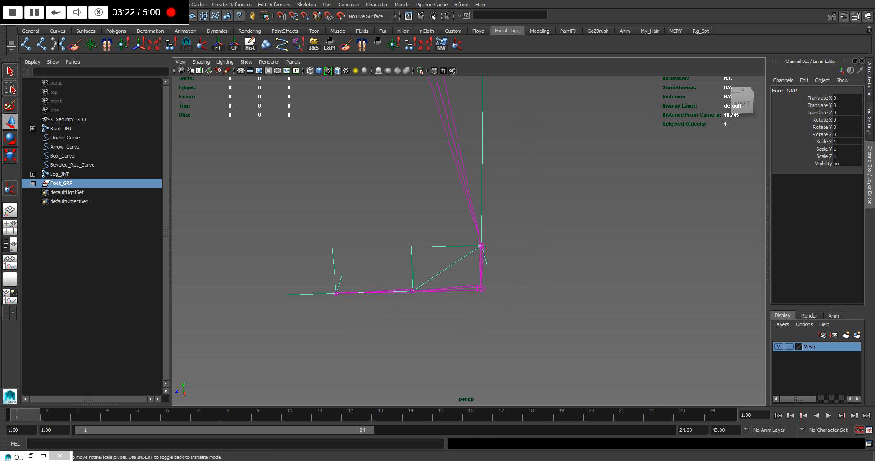
{"action": "key", "text": "Insert"}
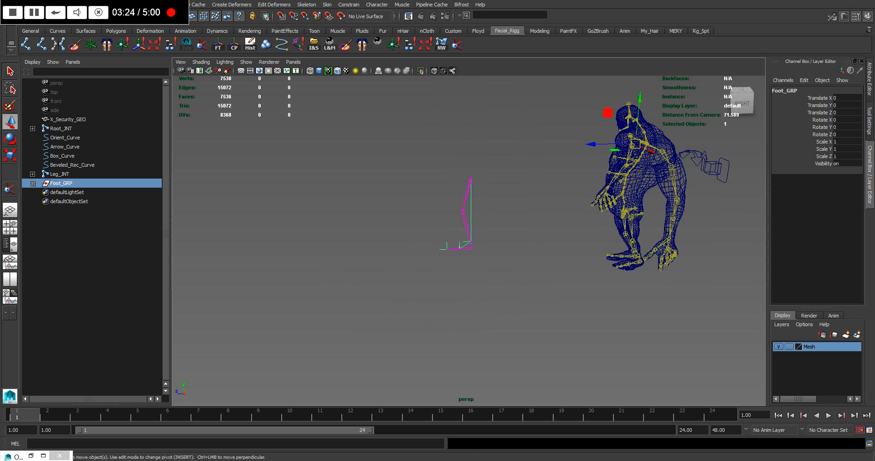
Step: Move the pivot of Foot_GRP to the heel joint, snapping it in place, and deselect the group
{"action": "scroll", "coordinate": [592, 183], "scroll_direction": "up", "scroll_amount": 2}
{"action": "key", "text": "Insert"}
{"action": "left_click_drag", "start_coordinate": [604, 135], "coordinate": [604, 135]}
{"action": "left_click_drag", "start_coordinate": [604, 189], "coordinate": [459, 310]}
{"action": "key", "text": "w"}
{"action": "key", "text": "f"}
{"action": "middle_click_drag", "start_coordinate": [433, 348], "coordinate": [476, 291], "text": "alt"}
{"action": "right_click_drag", "start_coordinate": [476, 291], "coordinate": [499, 293], "text": "alt"}
{"action": "middle_click_drag", "start_coordinate": [499, 293], "coordinate": [513, 287], "text": "alt"}
{"action": "right_click_drag", "start_coordinate": [512, 287], "coordinate": [489, 255], "text": "alt"}
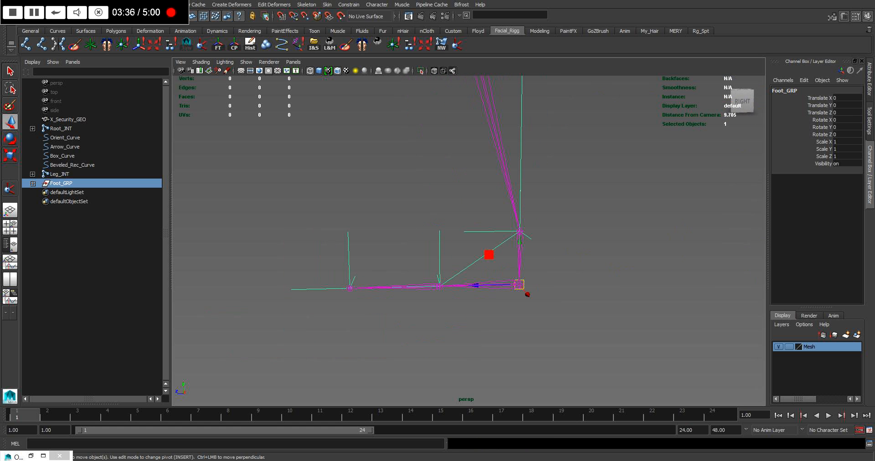
{"action": "left_click", "coordinate": [489, 254]}
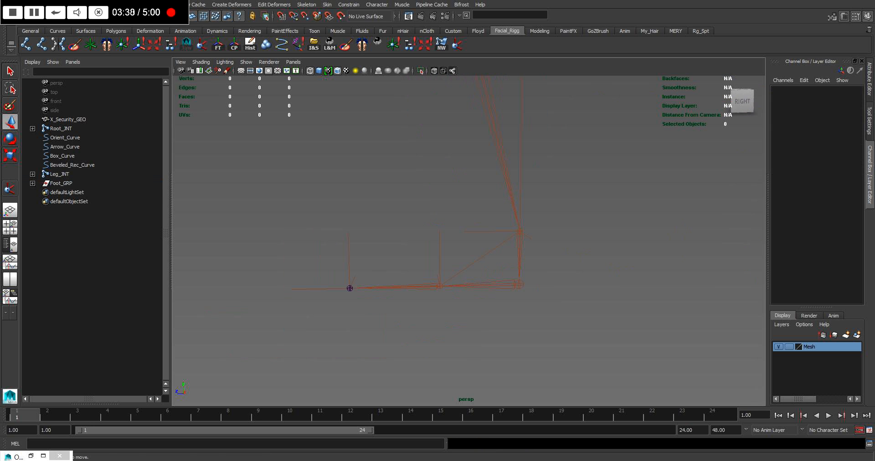
Step: Move Foot_GRP up and forward to about X -0.234, Y 1.117, Z 0.654 to bend the knee
{"action": "left_click", "coordinate": [61, 183]}
{"action": "right_click_drag", "start_coordinate": [526, 290], "coordinate": [494, 263], "text": "alt"}
{"action": "left_click_drag", "start_coordinate": [496, 264], "coordinate": [416, 158]}
{"action": "middle_click_drag", "start_coordinate": [416, 158], "coordinate": [435, 276], "text": "alt"}
{"action": "right_click_drag", "start_coordinate": [435, 276], "coordinate": [401, 251], "text": "alt"}
{"action": "key", "text": "ctrl+z"}
{"action": "left_click_drag", "start_coordinate": [499, 328], "coordinate": [485, 307]}
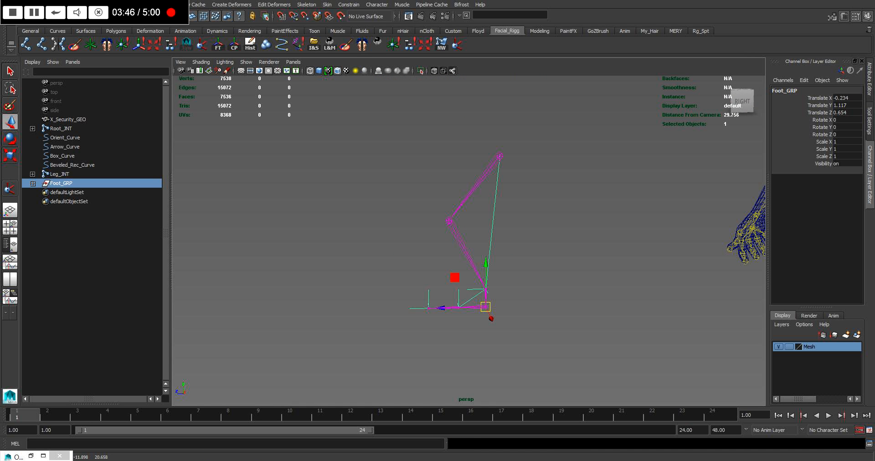
Step: Expand the whole Foot_GRP hierarchy, try moving Ankle_GRP forward along Z, and undo the move
{"action": "left_click", "coordinate": [33, 184], "text": "shift"}
{"action": "left_click", "coordinate": [71, 192]}
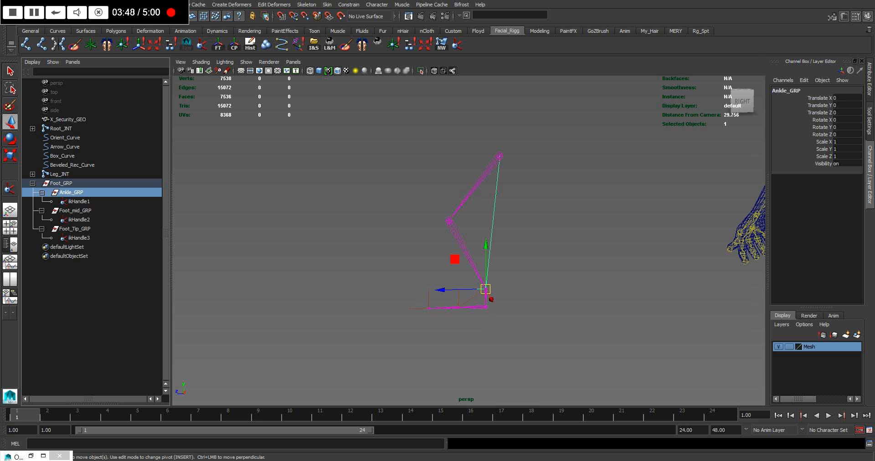
{"action": "mouse_move", "coordinate": [440, 290]}
{"action": "left_mouse_down"}
{"action": "mouse_move", "coordinate": [351, 290]}
{"action": "mouse_move", "coordinate": [428, 289]}
{"action": "left_mouse_up"}
{"action": "key", "text": "ctrl+z"}
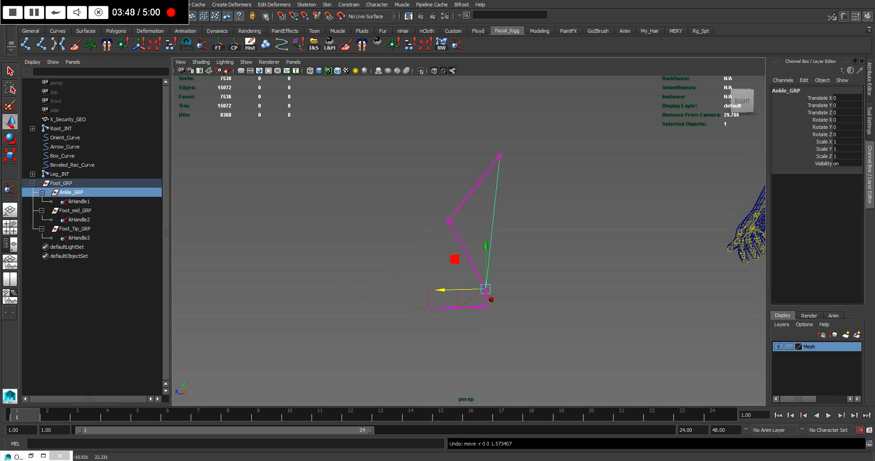
Step: Try moving Ankle_GRP forward and repositioning Foot_mid_GRP, undoing each test move
{"action": "left_click_drag", "start_coordinate": [486, 290], "coordinate": [447, 286]}
{"action": "key", "text": "ctrl+z"}
{"action": "left_click", "coordinate": [76, 211]}
{"action": "key", "text": "ctrl+z"}
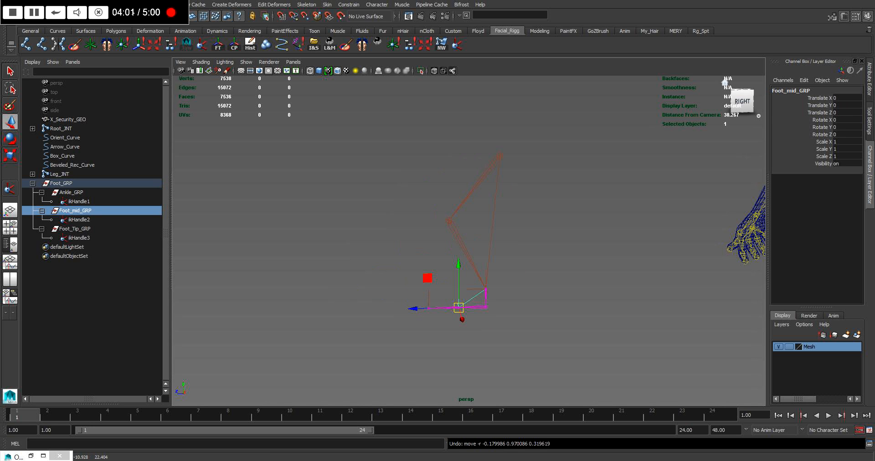
Step: Check the Translate X, Y and Z channels of Foot_mid_GRP against the transform values of its child ikHandle2
{"action": "left_click_drag", "start_coordinate": [818, 98], "coordinate": [818, 112]}
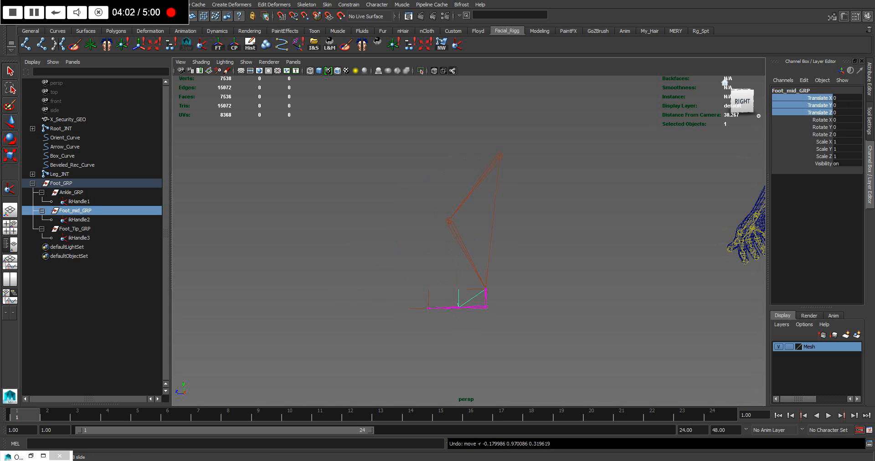
{"action": "scroll", "coordinate": [469, 240], "scroll_direction": "up", "scroll_amount": 3}
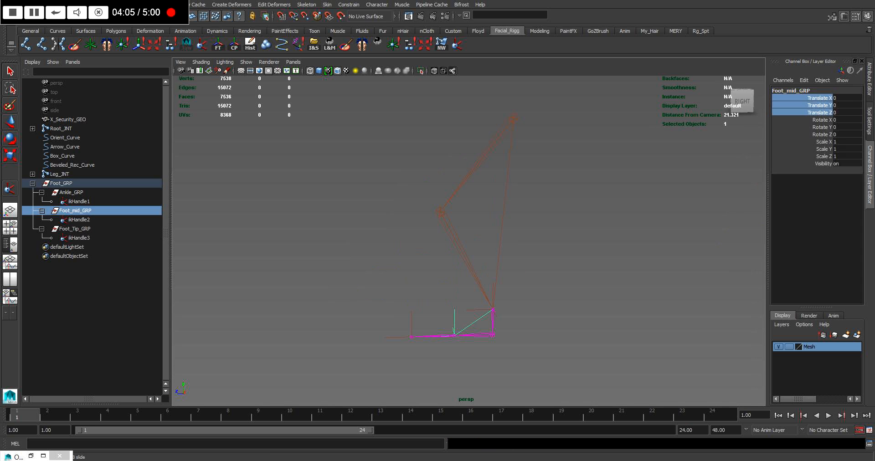
{"action": "left_click", "coordinate": [584, 237]}
{"action": "left_click_drag", "start_coordinate": [451, 317], "coordinate": [464, 327]}
{"action": "scroll", "coordinate": [462, 321], "scroll_direction": "up", "scroll_amount": 1}
{"action": "middle_click_drag", "start_coordinate": [464, 327], "coordinate": [473, 272], "text": "alt"}
{"action": "scroll", "coordinate": [474, 272], "scroll_direction": "up", "scroll_amount": 1}
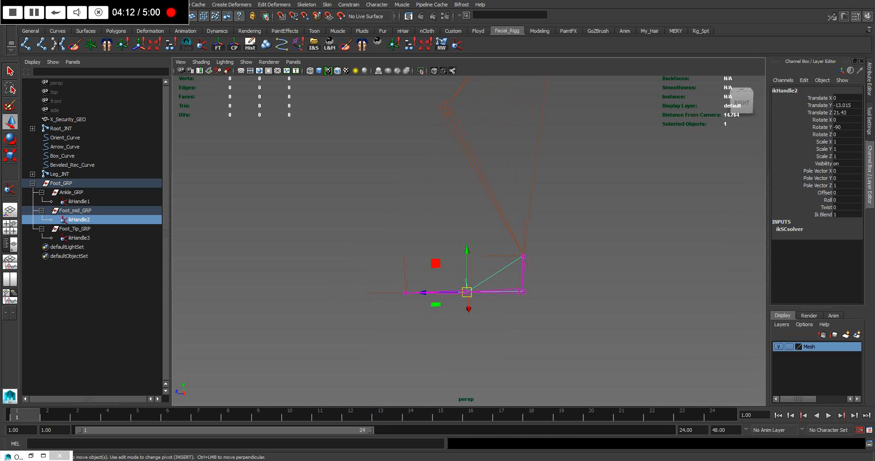
{"action": "left_click_drag", "start_coordinate": [473, 272], "coordinate": [475, 274], "text": "alt"}
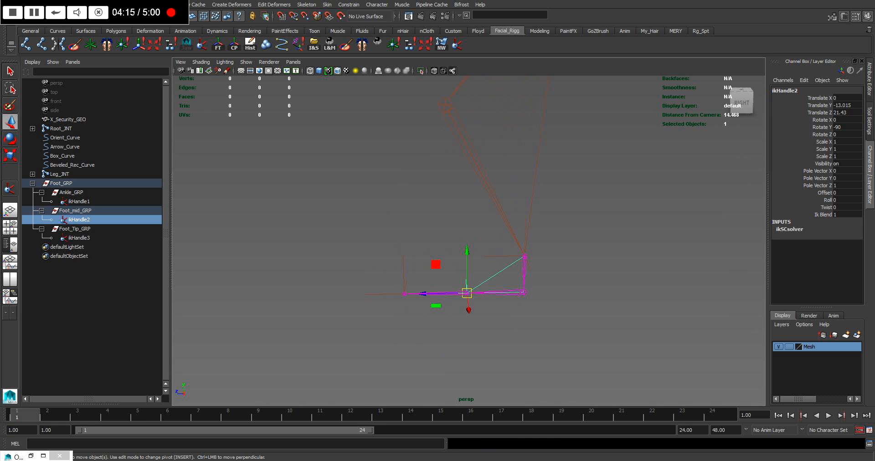
Step: Try rotating Foot_Tip_GRP, the parent of ikHandle3, and undo the rotation
{"action": "left_click", "coordinate": [395, 274]}
{"action": "left_click_drag", "start_coordinate": [410, 279], "coordinate": [373, 265]}
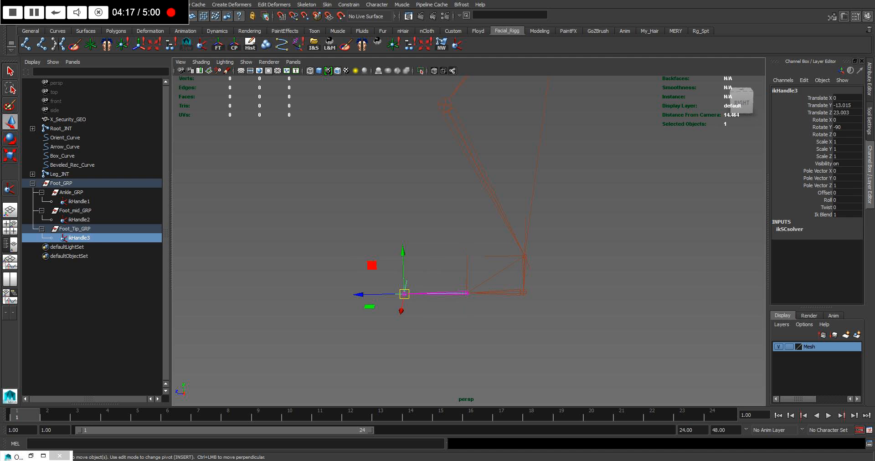
{"action": "key", "text": "Up"}
{"action": "key", "text": "e"}
{"action": "left_click_drag", "start_coordinate": [434, 271], "coordinate": [453, 249]}
{"action": "key", "text": "ctrl+z"}
{"action": "scroll", "coordinate": [452, 257], "scroll_direction": "down", "scroll_amount": 2}
{"action": "key", "text": "q"}
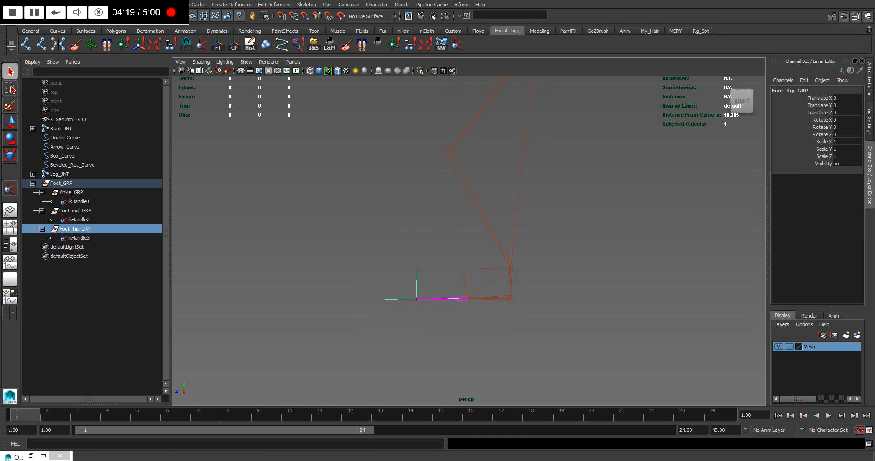
Step: Try moving Ankle_GRP up and forward to test the knee bend, and undo the move
{"action": "left_click", "coordinate": [71, 193]}
{"action": "scroll", "coordinate": [510, 268], "scroll_direction": "down", "scroll_amount": 1}
{"action": "key", "text": "w"}
{"action": "left_click_drag", "start_coordinate": [510, 267], "coordinate": [418, 201]}
{"action": "key", "text": "ctrl+z"}
Step: Inspect ikHandle1 at the ankle and its pole vector values, and clear the selection
{"action": "scroll", "coordinate": [418, 200], "scroll_direction": "down", "scroll_amount": 2}
{"action": "middle_click_drag", "start_coordinate": [419, 200], "coordinate": [421, 240], "text": "alt"}
{"action": "mouse_move", "coordinate": [420, 239]}
{"action": "left_mouse_down", "text": "alt"}
{"action": "mouse_move", "coordinate": [410, 235]}
{"action": "mouse_move", "coordinate": [437, 238]}
{"action": "left_mouse_up", "text": "alt"}
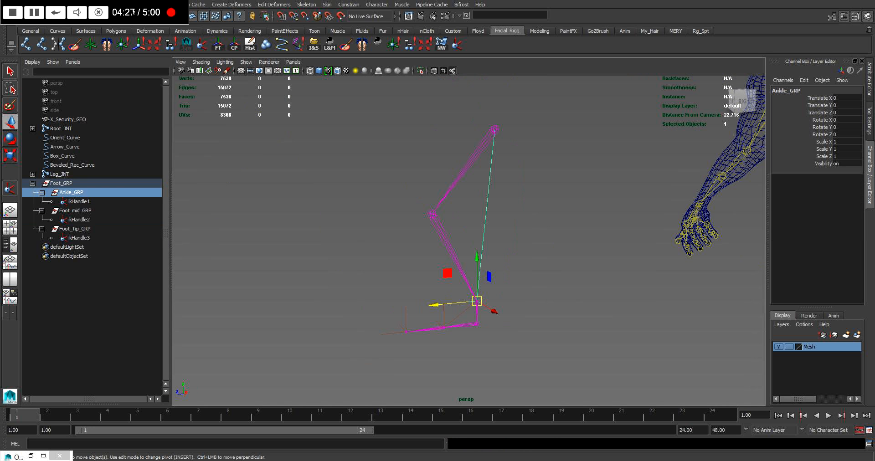
{"action": "mouse_move", "coordinate": [437, 239]}
{"action": "left_mouse_down", "text": "alt"}
{"action": "mouse_move", "coordinate": [472, 247]}
{"action": "mouse_move", "coordinate": [421, 238]}
{"action": "left_mouse_up", "text": "alt"}
{"action": "left_click", "coordinate": [421, 238]}
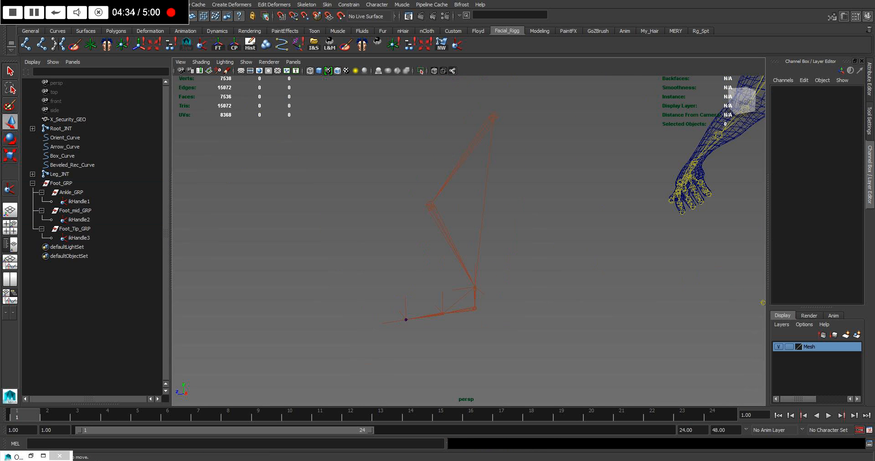
{"action": "left_click", "coordinate": [475, 287]}
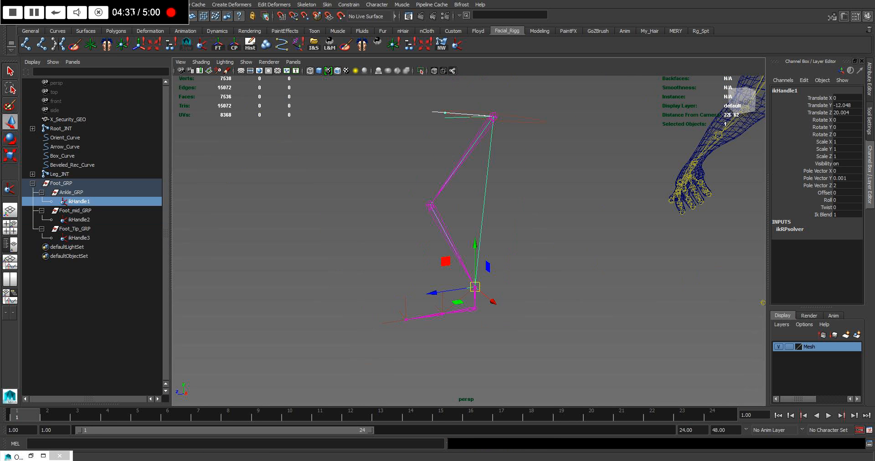
{"action": "left_click", "coordinate": [515, 255]}
Step: Examine the whole leg joint chain and its foot IK handles from the side, from hip to toe
{"action": "scroll", "coordinate": [469, 240], "scroll_direction": "up", "scroll_amount": 2}
{"action": "mouse_move", "coordinate": [469, 240]}
{"action": "left_mouse_down", "text": "alt"}
{"action": "mouse_move", "coordinate": [481, 240]}
{"action": "mouse_move", "coordinate": [468, 235]}
{"action": "left_mouse_up", "text": "alt"}
{"action": "mouse_move", "coordinate": [469, 241]}
{"action": "right_mouse_down", "text": "alt"}
{"action": "mouse_move", "coordinate": [505, 240]}
{"action": "mouse_move", "coordinate": [485, 241]}
{"action": "right_mouse_up", "text": "alt"}
{"action": "mouse_move", "coordinate": [485, 241]}
{"action": "left_mouse_down", "text": "alt"}
{"action": "mouse_move", "coordinate": [465, 245]}
{"action": "mouse_move", "coordinate": [547, 250]}
{"action": "mouse_move", "coordinate": [480, 245]}
{"action": "left_mouse_up", "text": "alt"}
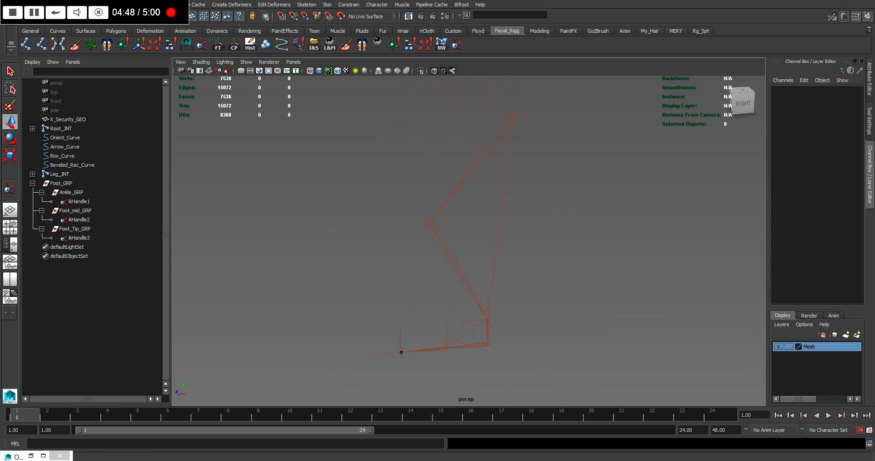
{"action": "right_click_drag", "start_coordinate": [480, 245], "coordinate": [509, 245], "text": "alt"}
{"action": "mouse_move", "coordinate": [509, 245]}
{"action": "left_mouse_down", "text": "alt"}
{"action": "mouse_move", "coordinate": [477, 246]}
{"action": "mouse_move", "coordinate": [508, 246]}
{"action": "left_mouse_up", "text": "alt"}
{"action": "middle_click_drag", "start_coordinate": [507, 246], "coordinate": [531, 210], "text": "alt"}
{"action": "right_click_drag", "start_coordinate": [531, 210], "coordinate": [552, 210], "text": "alt"}
{"action": "left_click_drag", "start_coordinate": [552, 210], "coordinate": [543, 204], "text": "alt"}
{"action": "middle_click_drag", "start_coordinate": [544, 204], "coordinate": [540, 232], "text": "alt"}
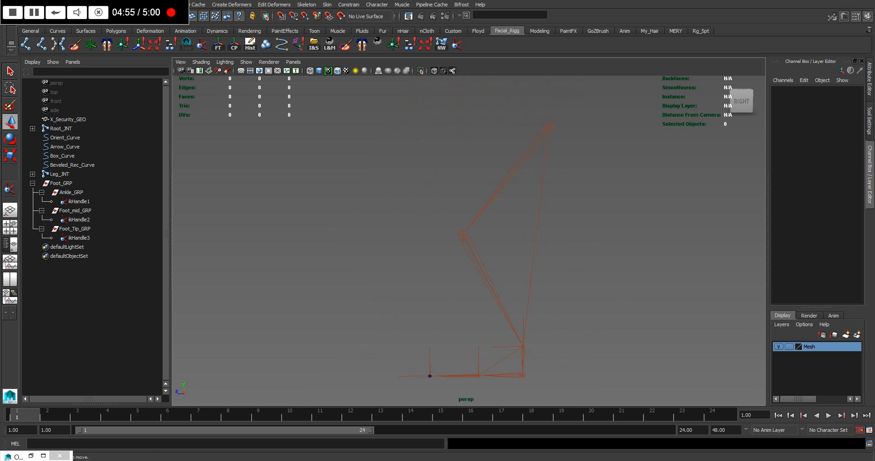